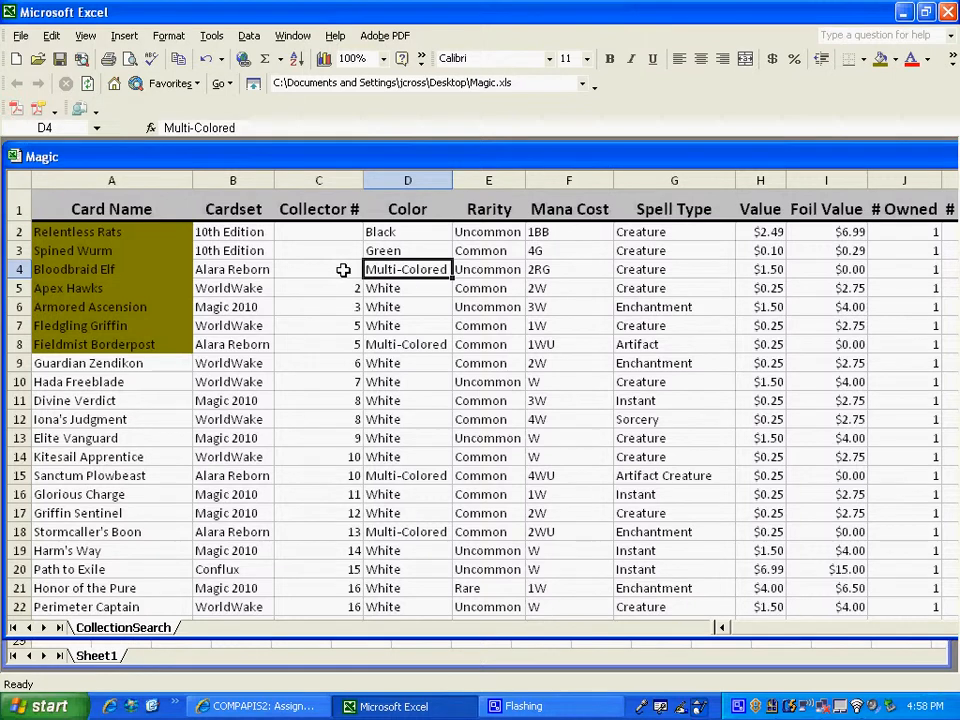
- Start a conditional format on the Cardset column with the condition cell value equal to Magic 2010
left_click(251, 179)
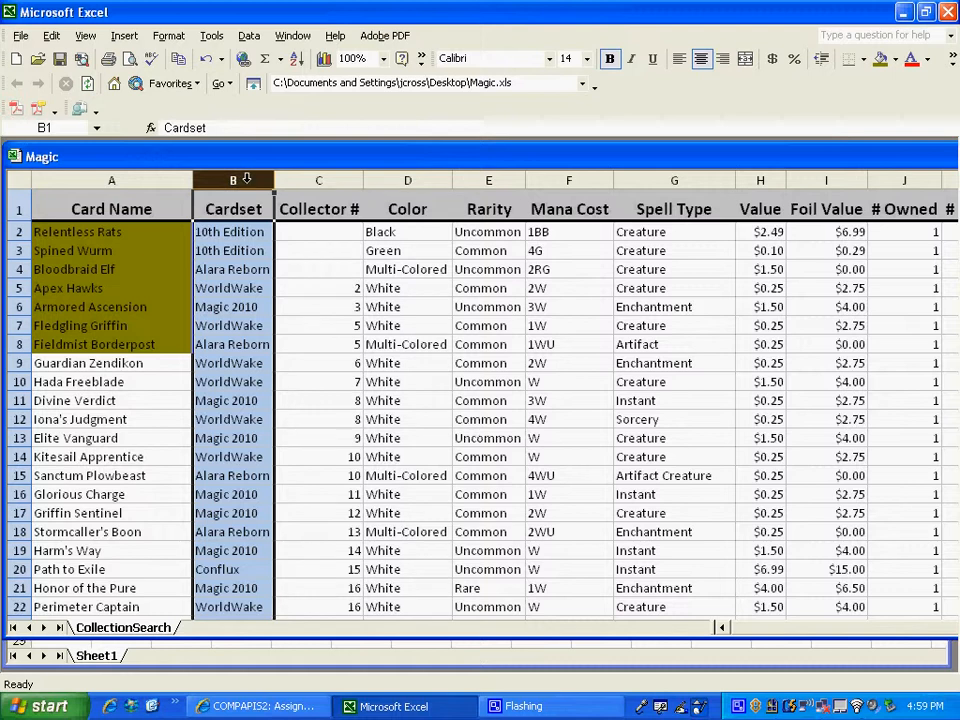
left_click(169, 36)
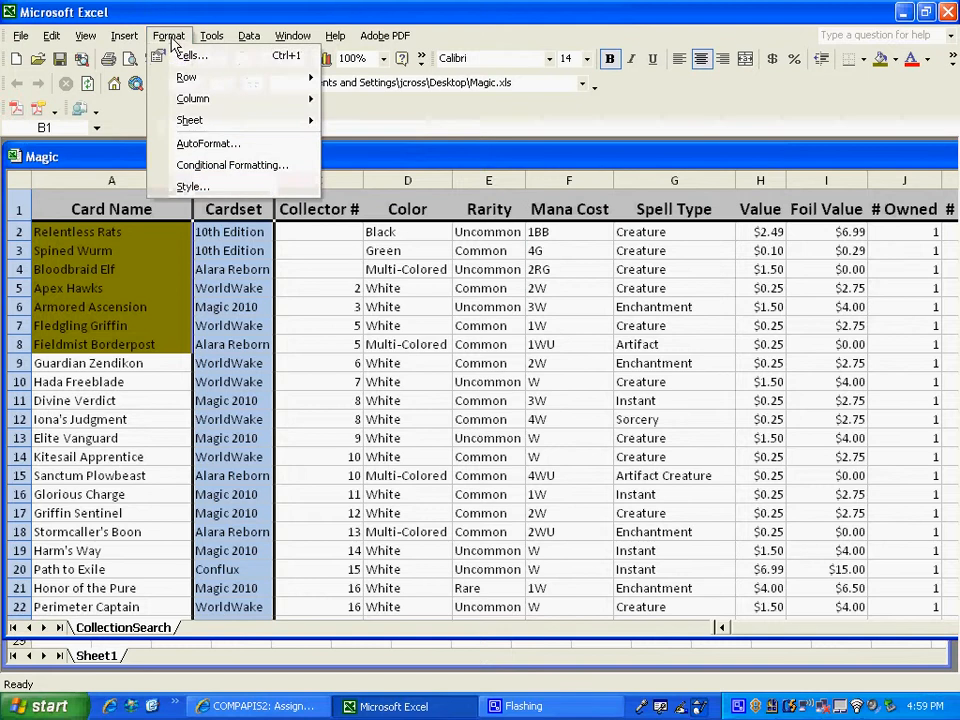
left_click(200, 166)
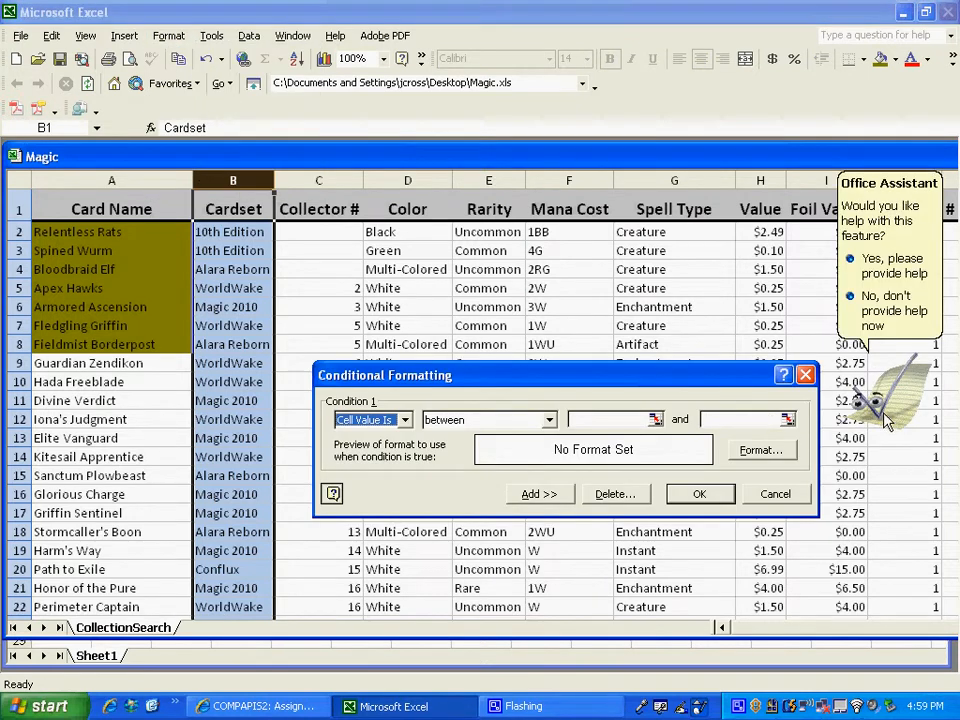
left_click(876, 320)
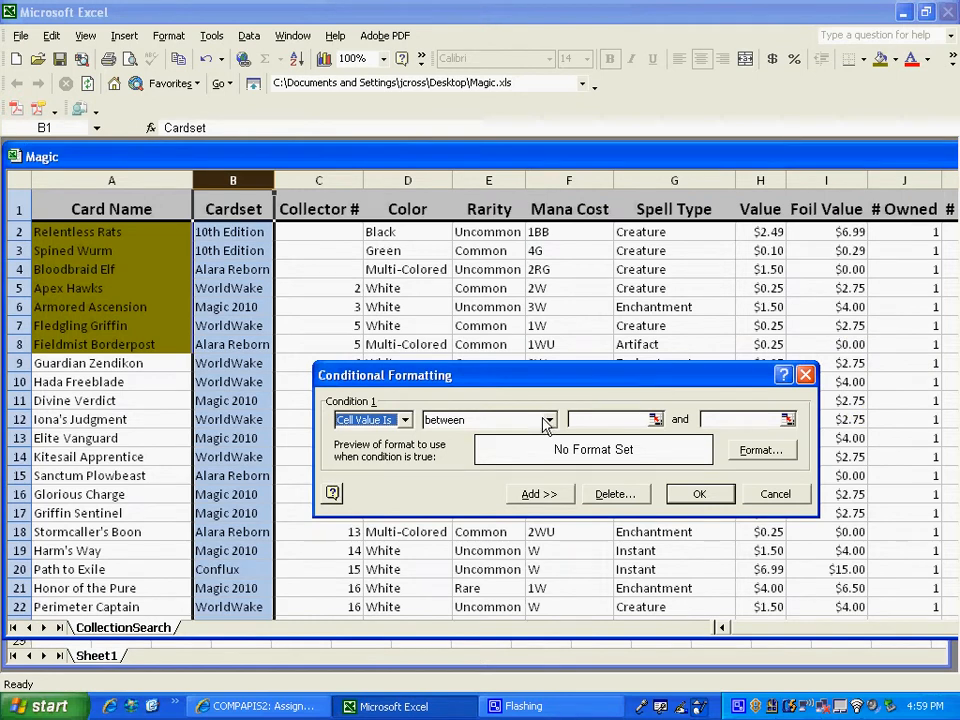
left_click(405, 420)
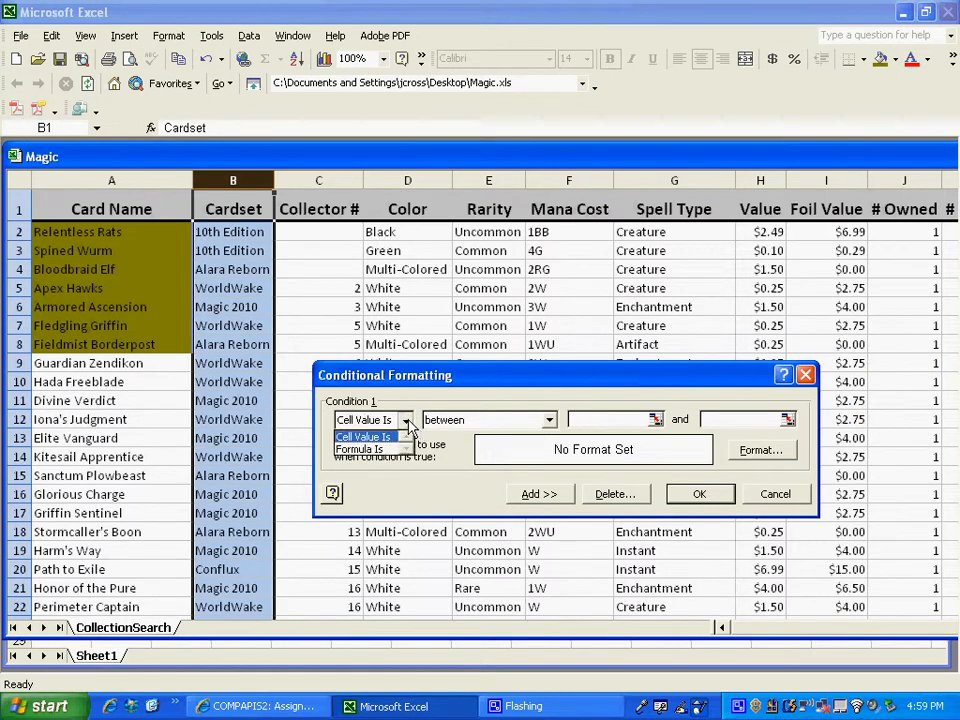
left_click(407, 421)
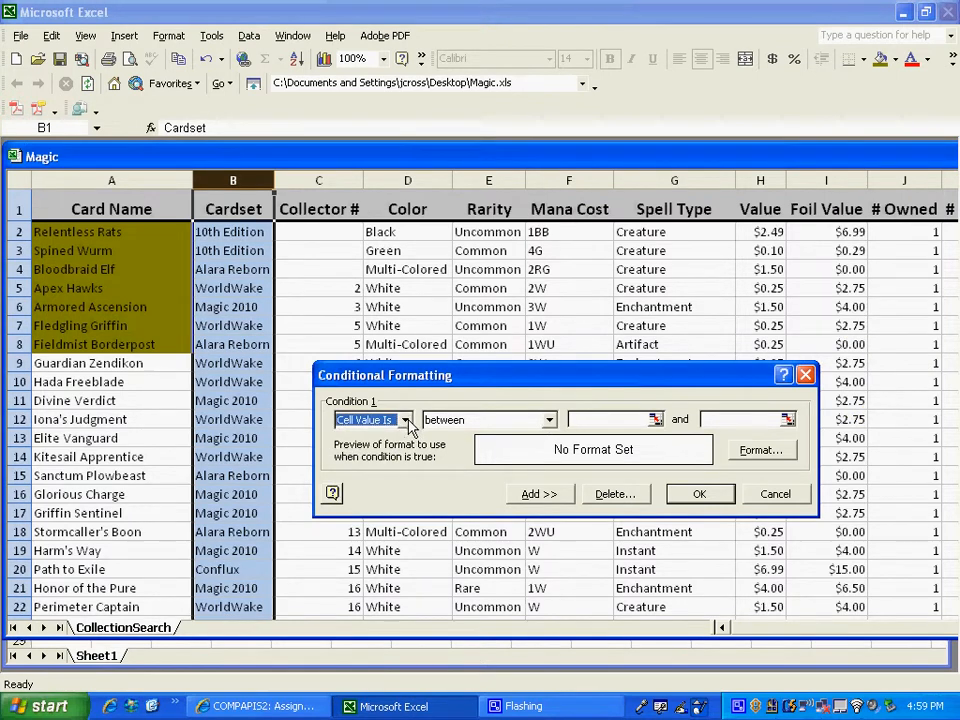
left_click(549, 420)
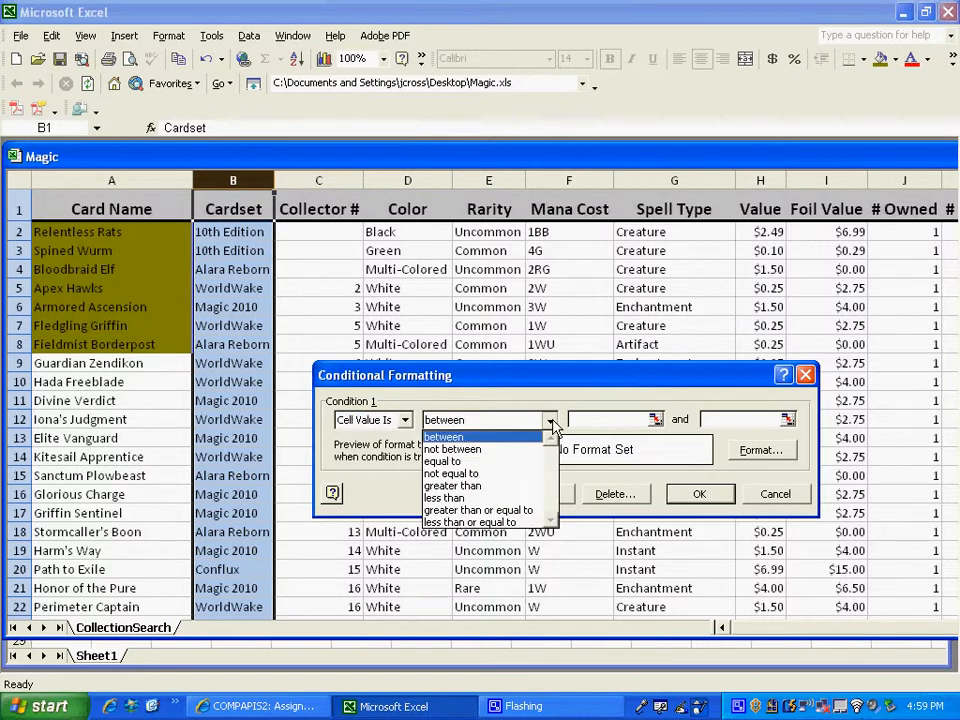
left_click(520, 464)
left_click(590, 419)
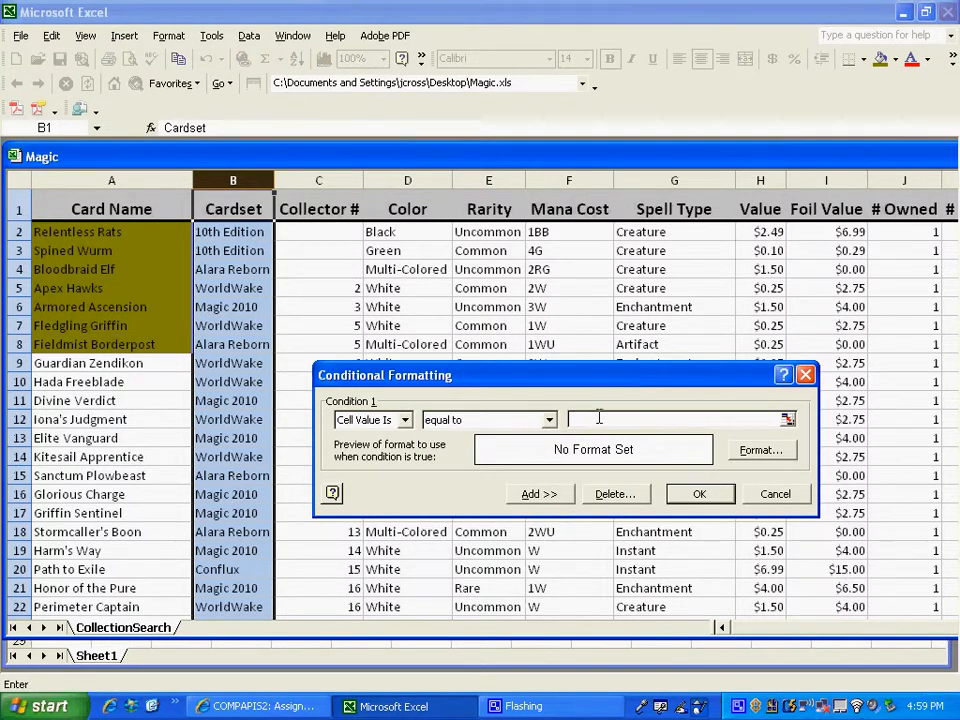
type("Magic 2010")
- Give the Magic 2010 condition a gold cell shading and apply the rule to the Cardset column
left_click(760, 453)
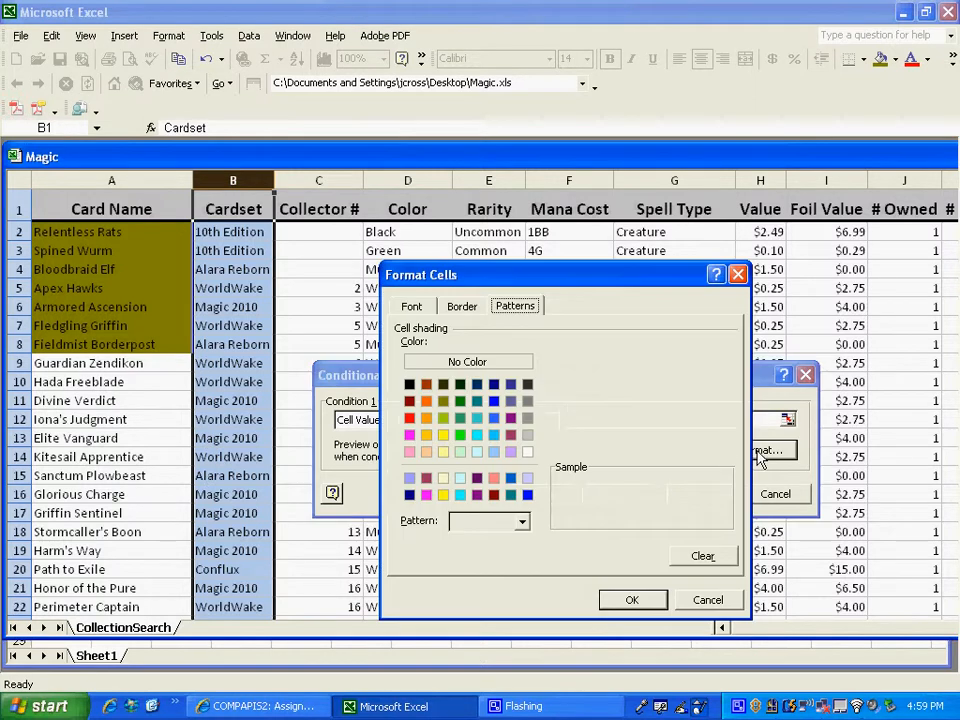
left_click(428, 436)
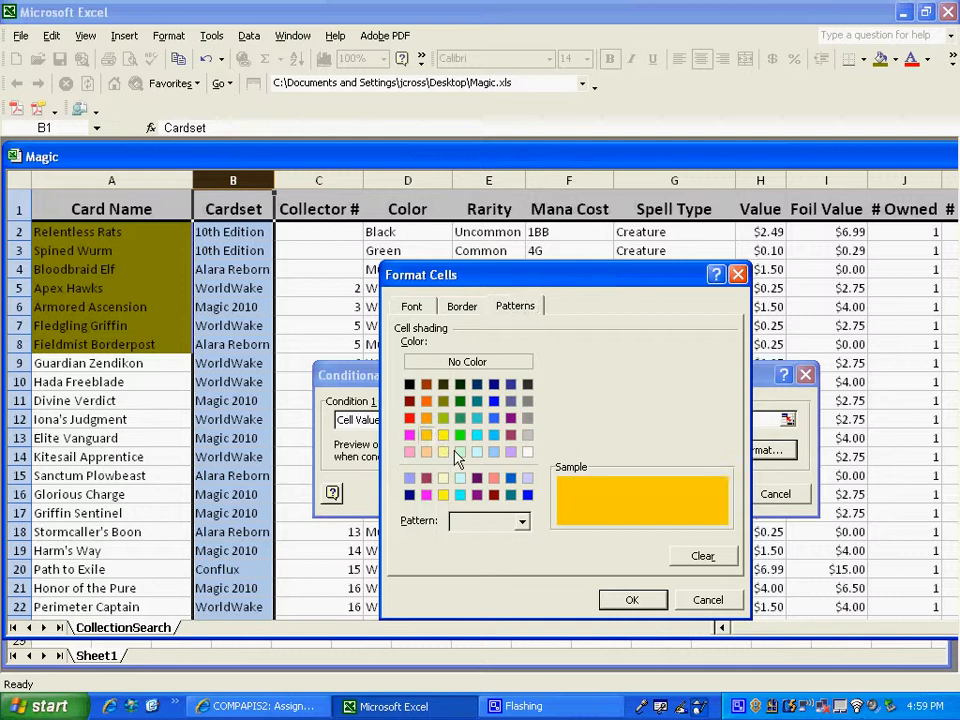
left_click(632, 600)
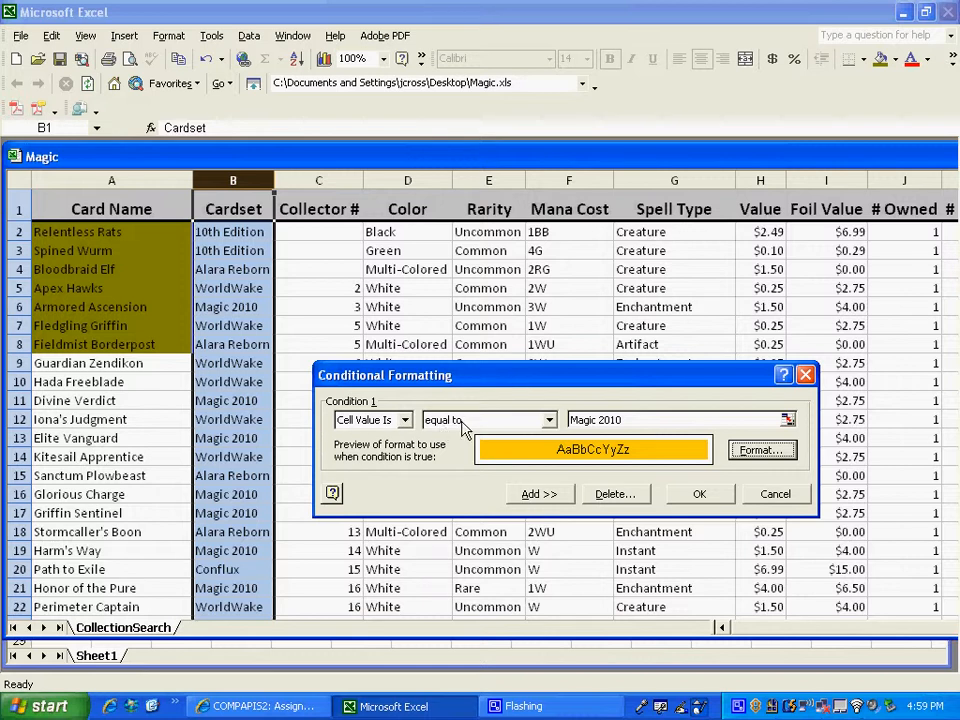
left_click(690, 494)
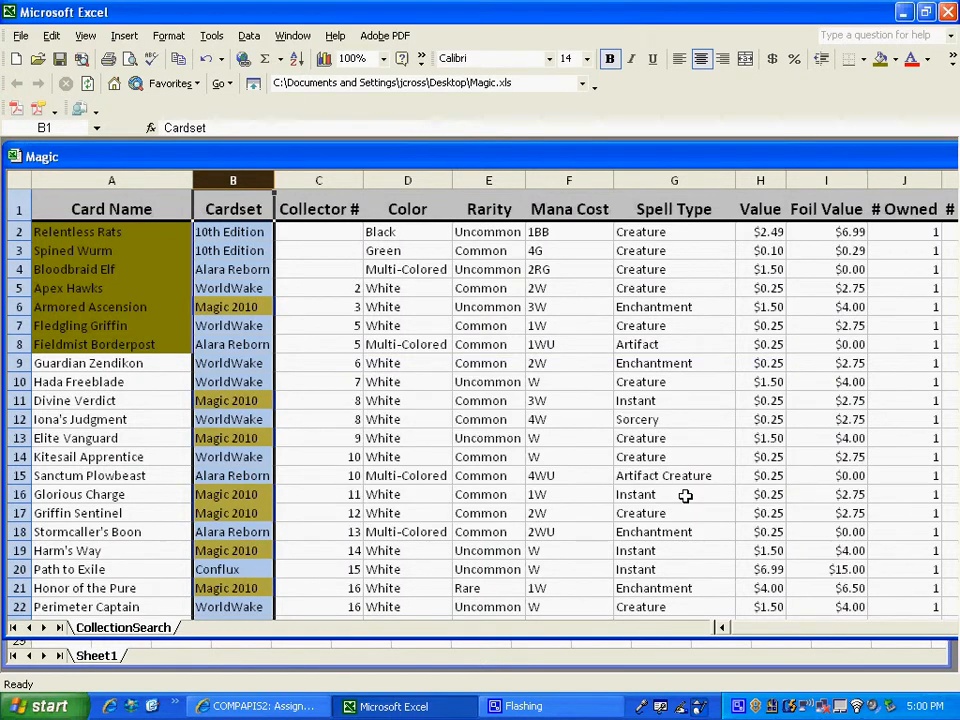
left_click(488, 437)
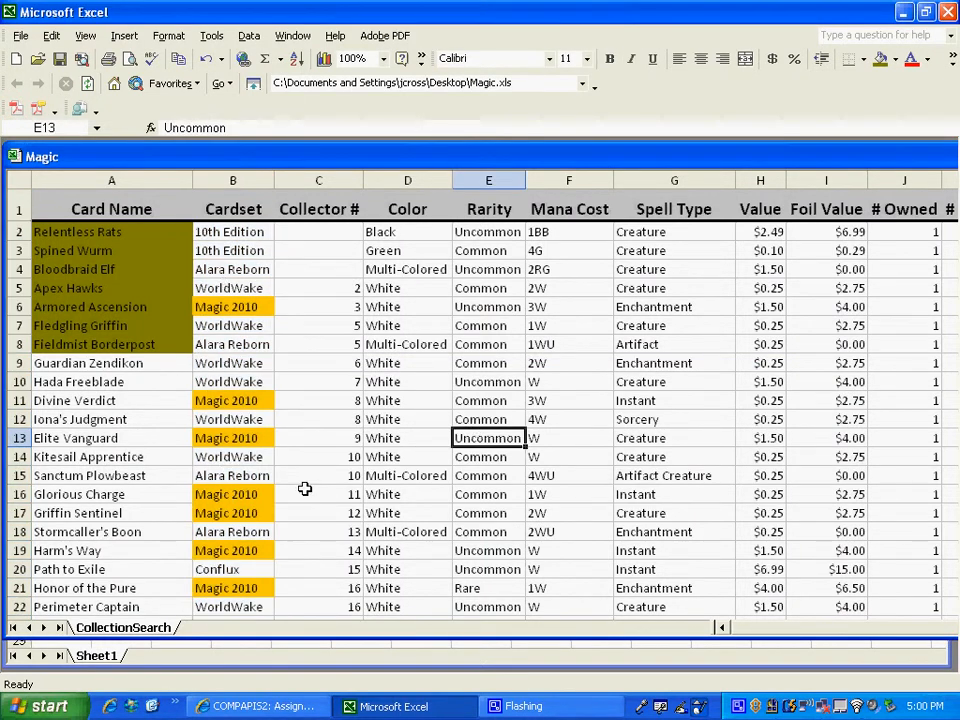
- Reopen the Cardset column's conditional format and set the condition's font style to Bold
scroll(304, 488, "down", 19)
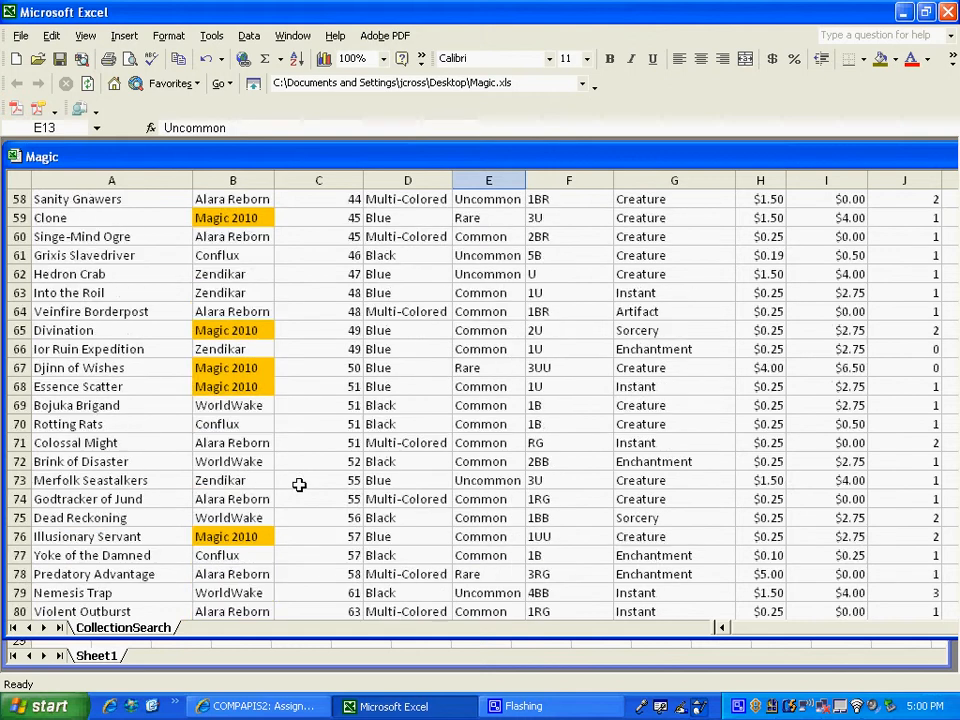
scroll(299, 484, "down", 13)
scroll(298, 484, "up", 5)
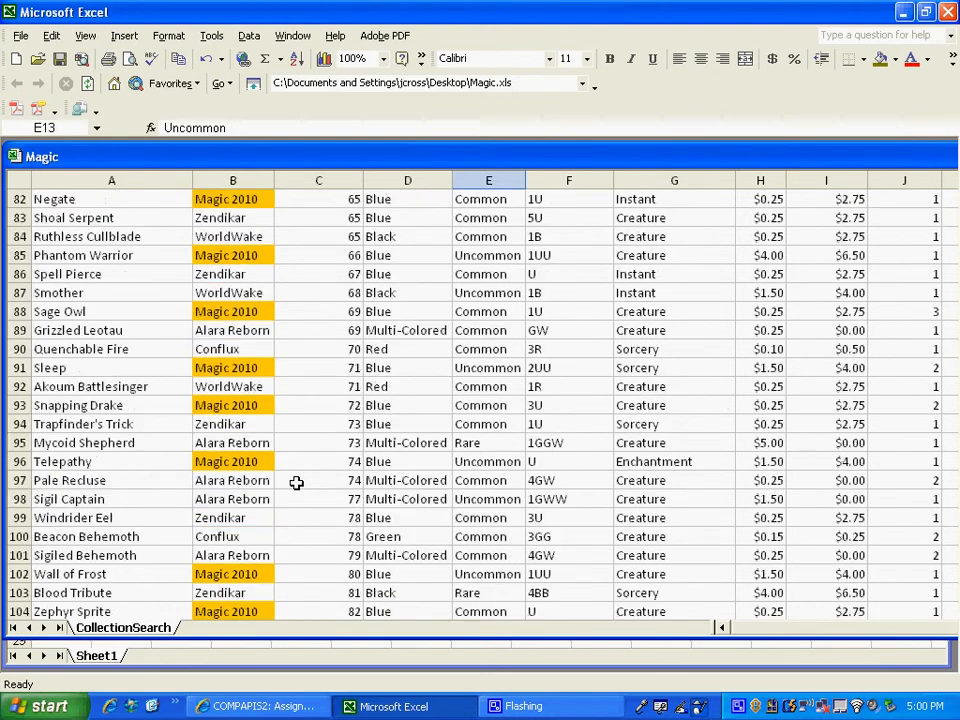
scroll(296, 483, "up", 20)
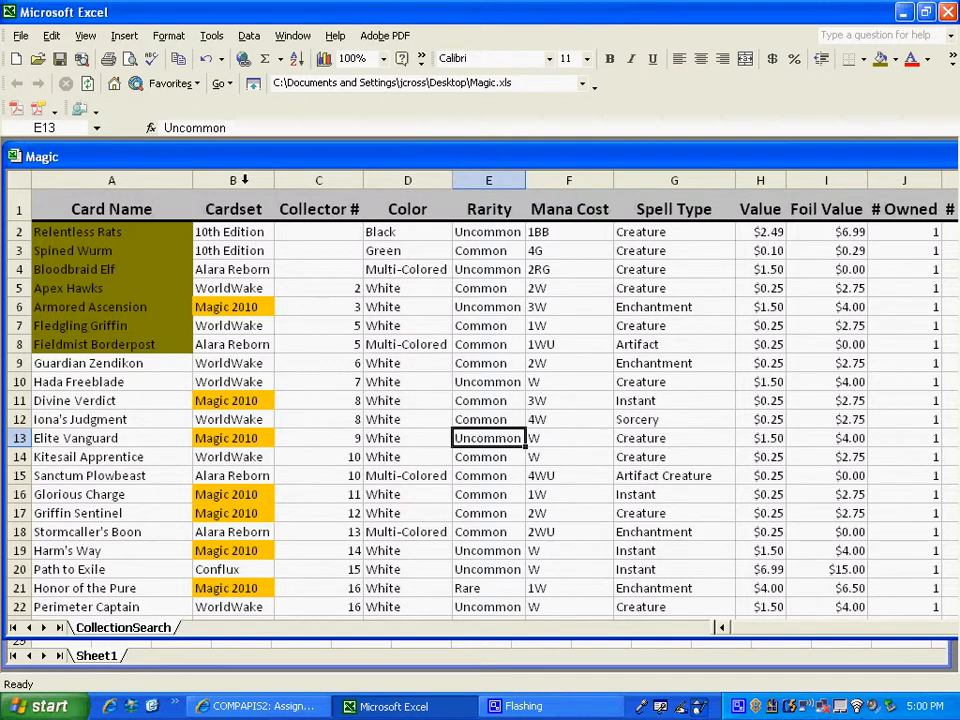
left_click(244, 176)
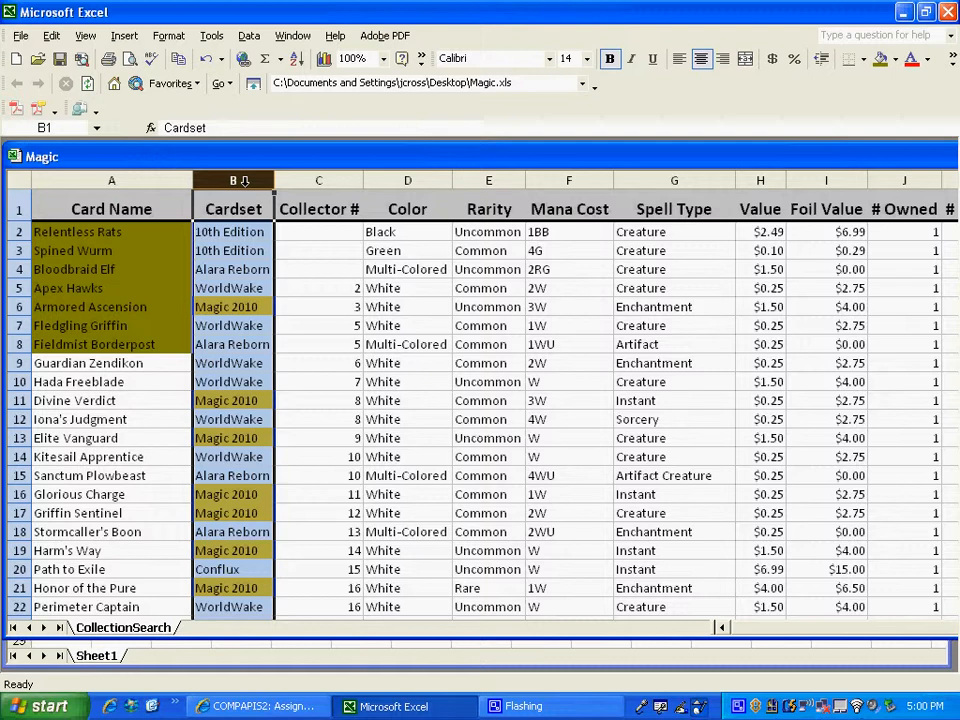
left_click(168, 35)
left_click(190, 165)
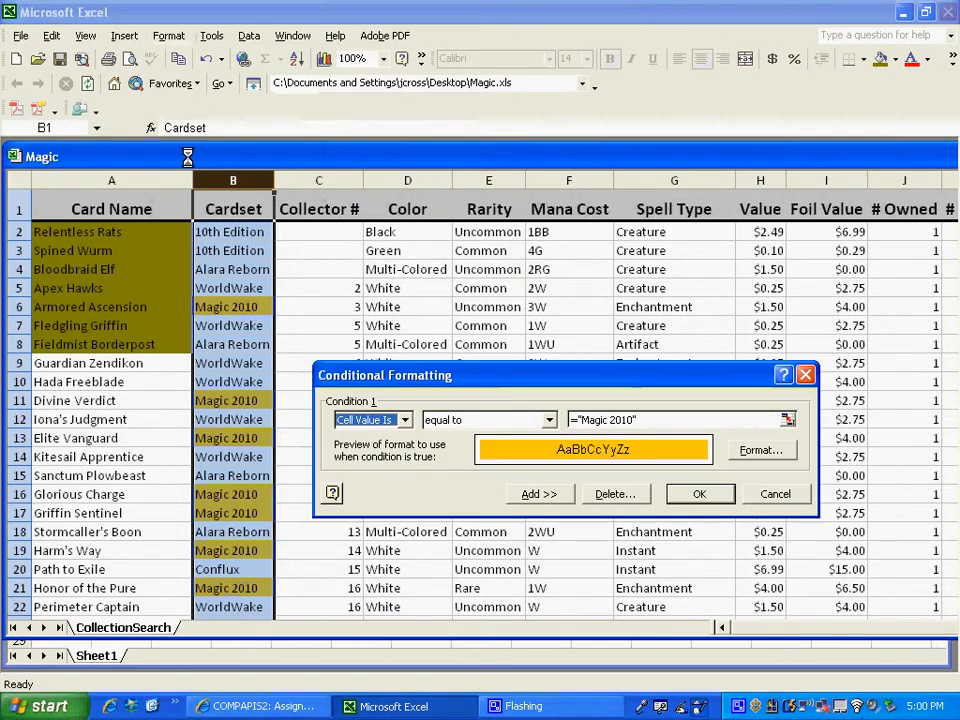
left_click(759, 451)
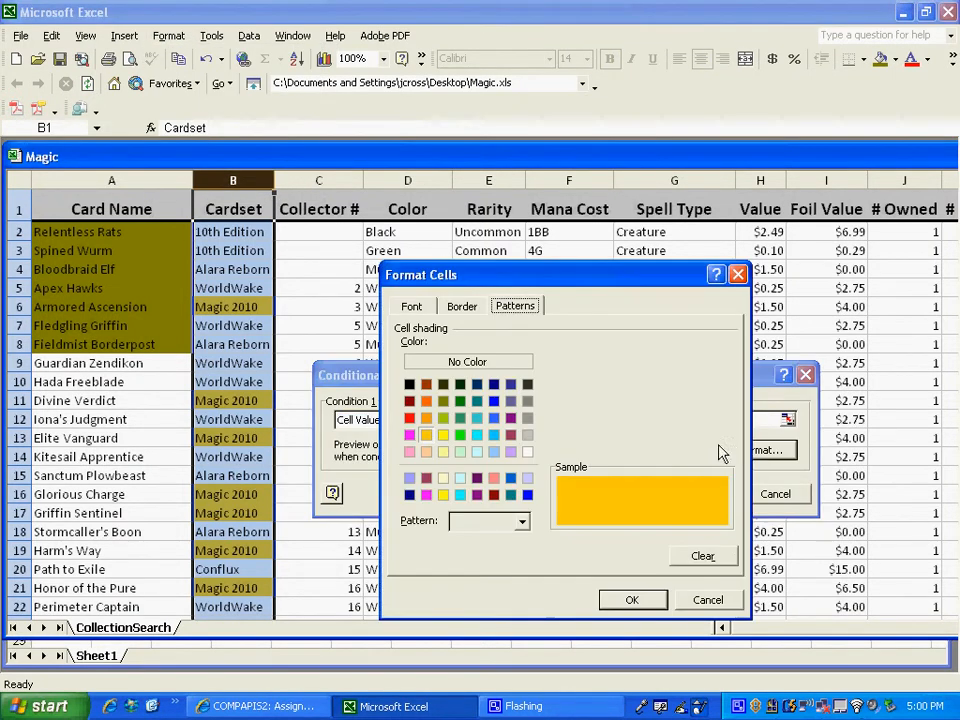
left_click(470, 308)
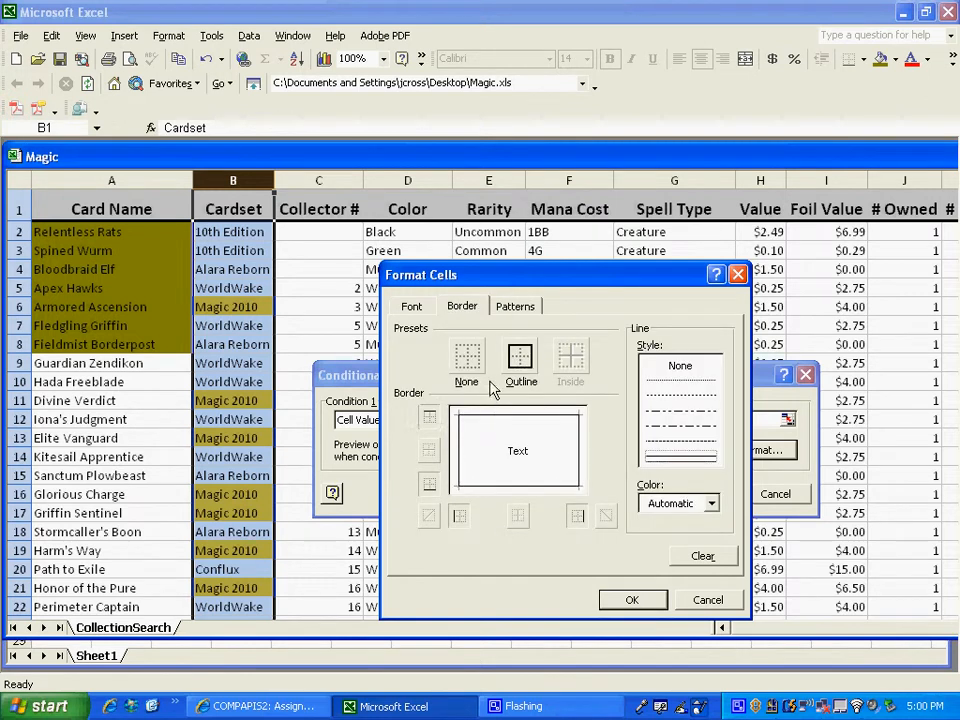
left_click(410, 307)
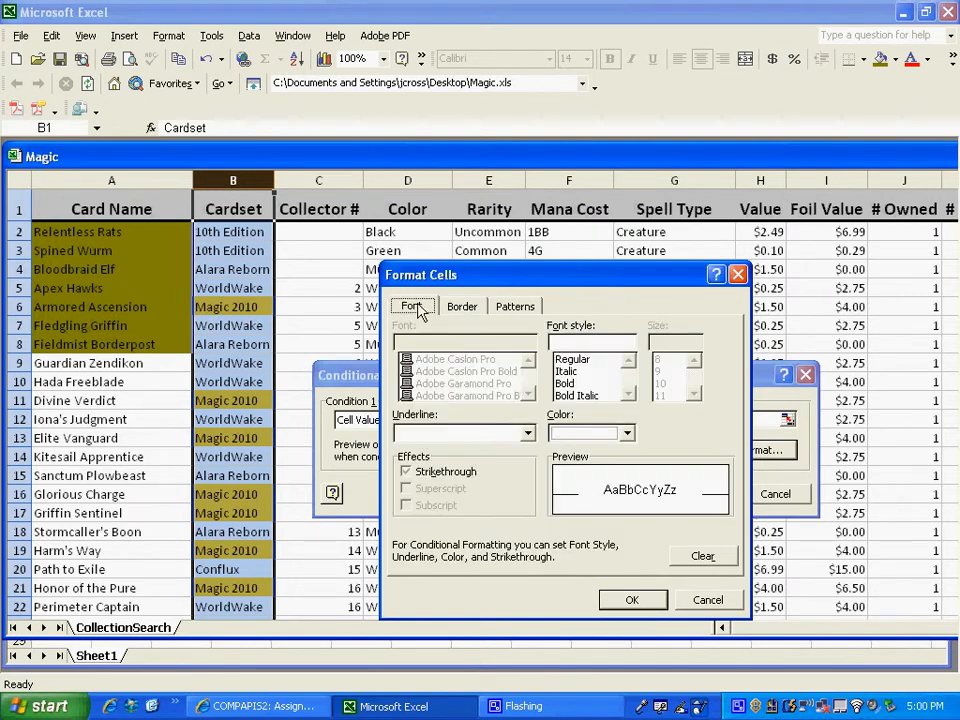
left_click(566, 383)
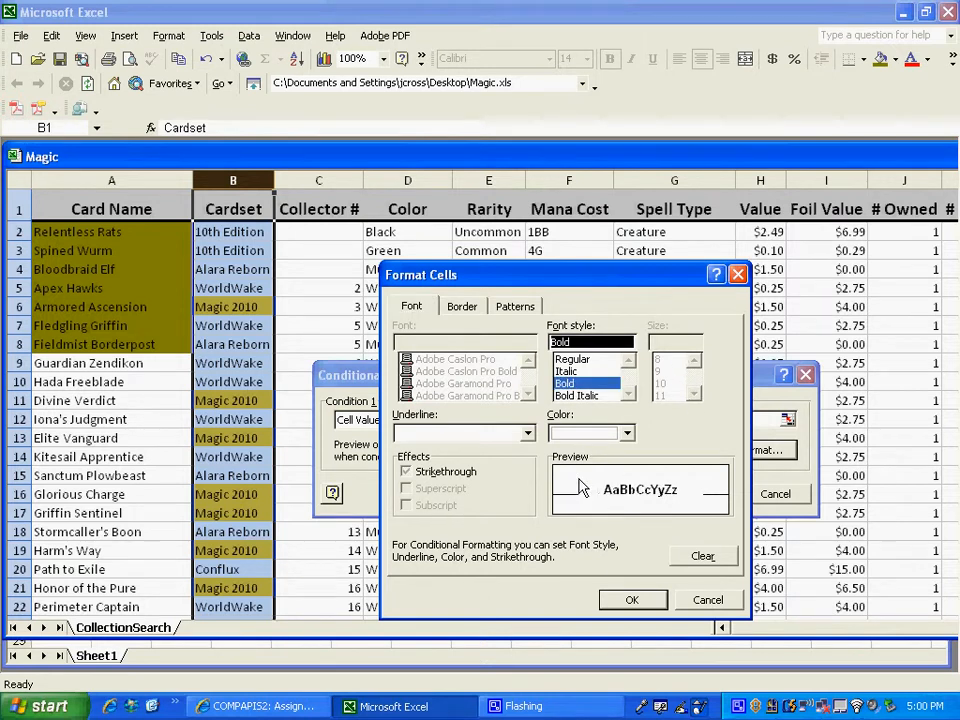
left_click(632, 600)
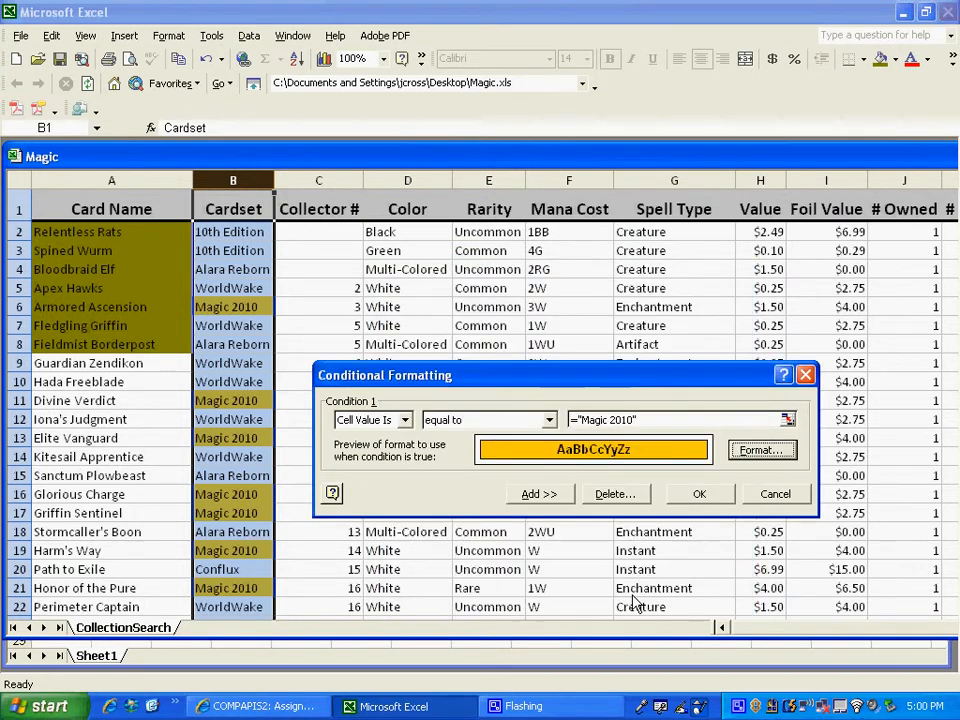
- Change the condition's cell shading to teal
left_click(758, 450)
left_click(480, 307)
left_click(512, 306)
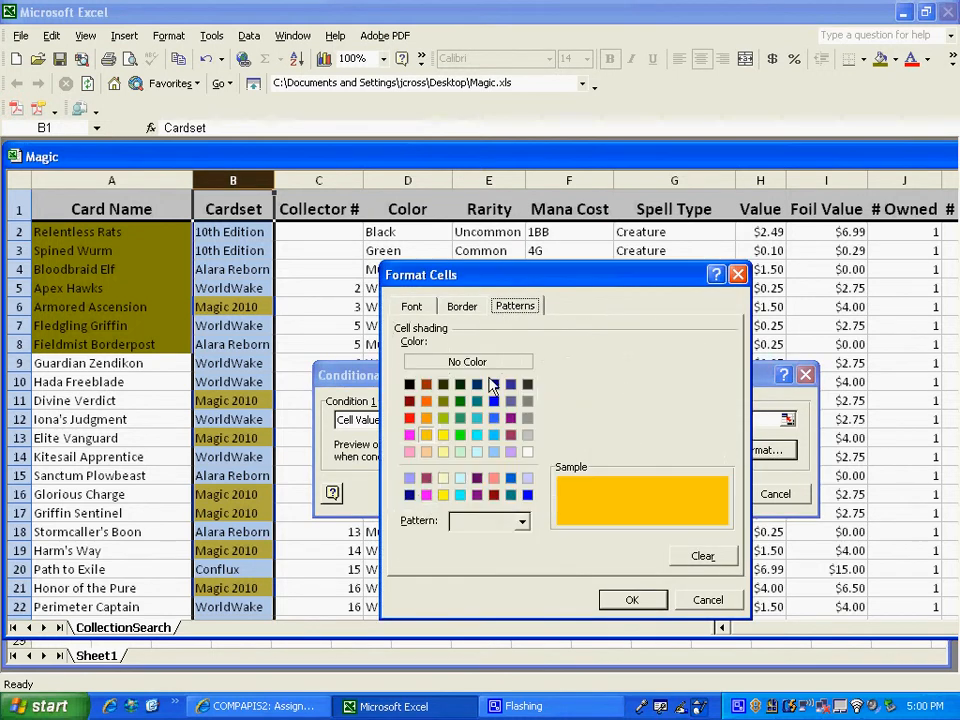
left_click(476, 418)
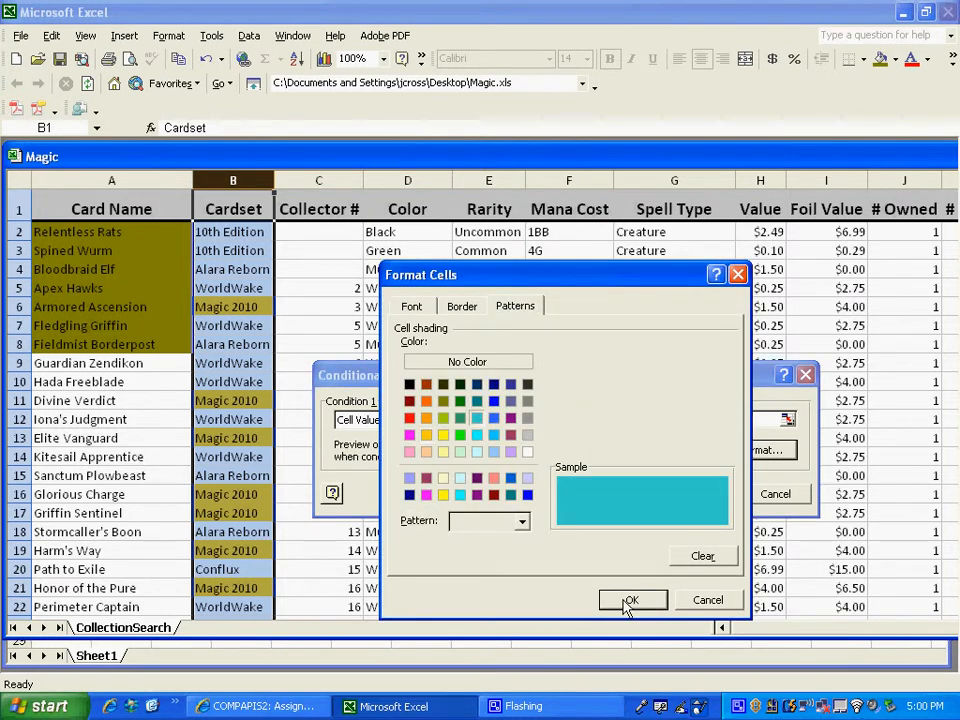
left_click(632, 600)
- Replace the condition's comparison value with 10th Edition and apply the rule
left_click_drag(649, 420, 541, 421)
key("Delete")
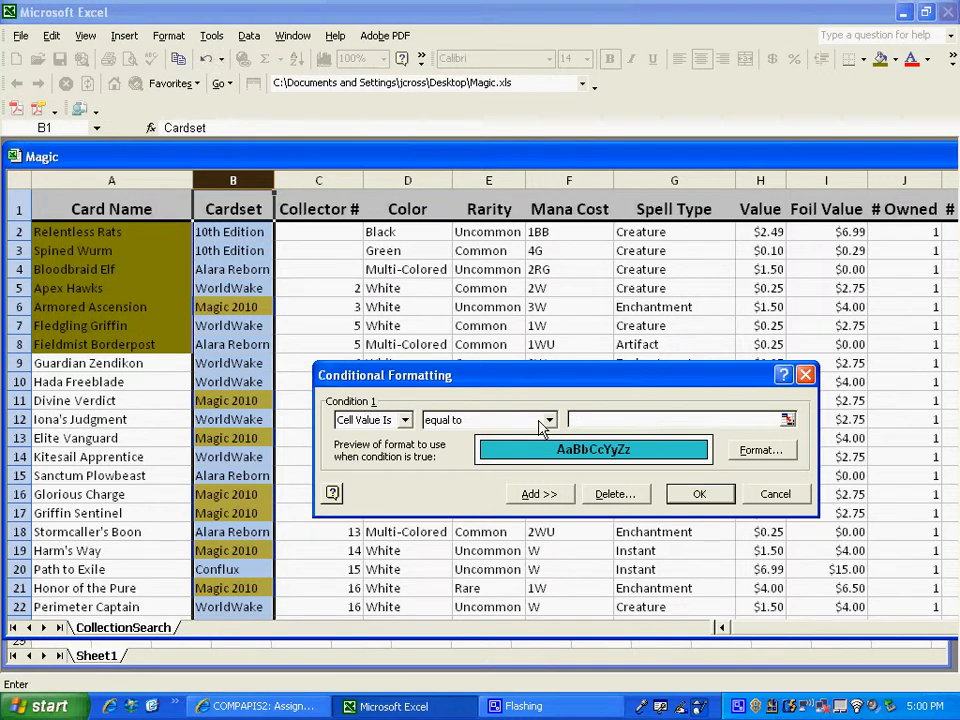
type("10th Edition")
left_click(698, 497)
left_click(467, 416)
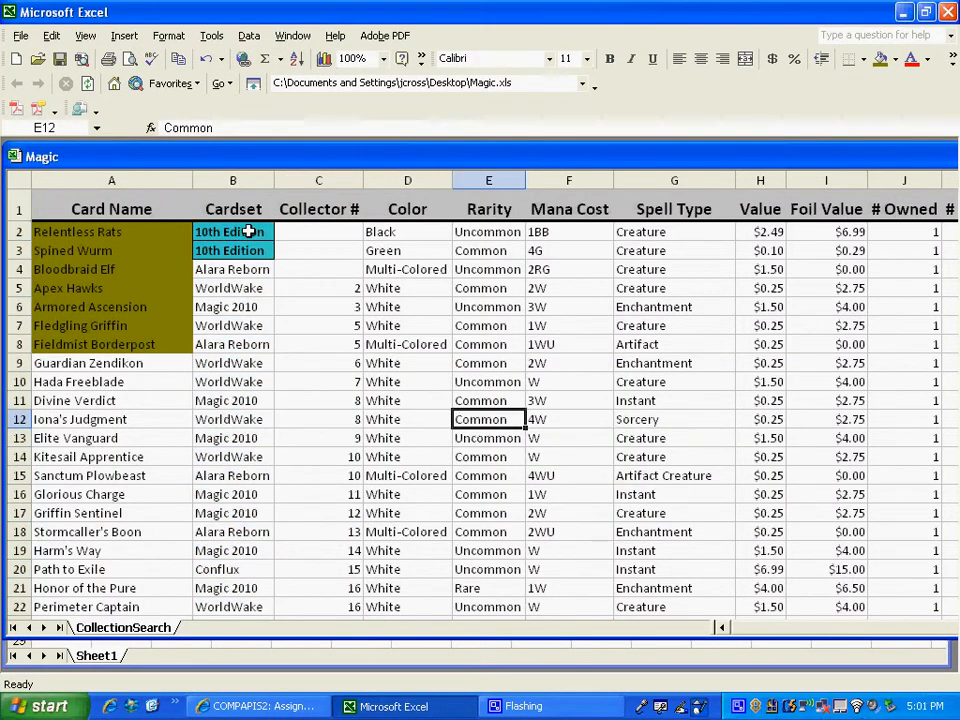
left_click(293, 250)
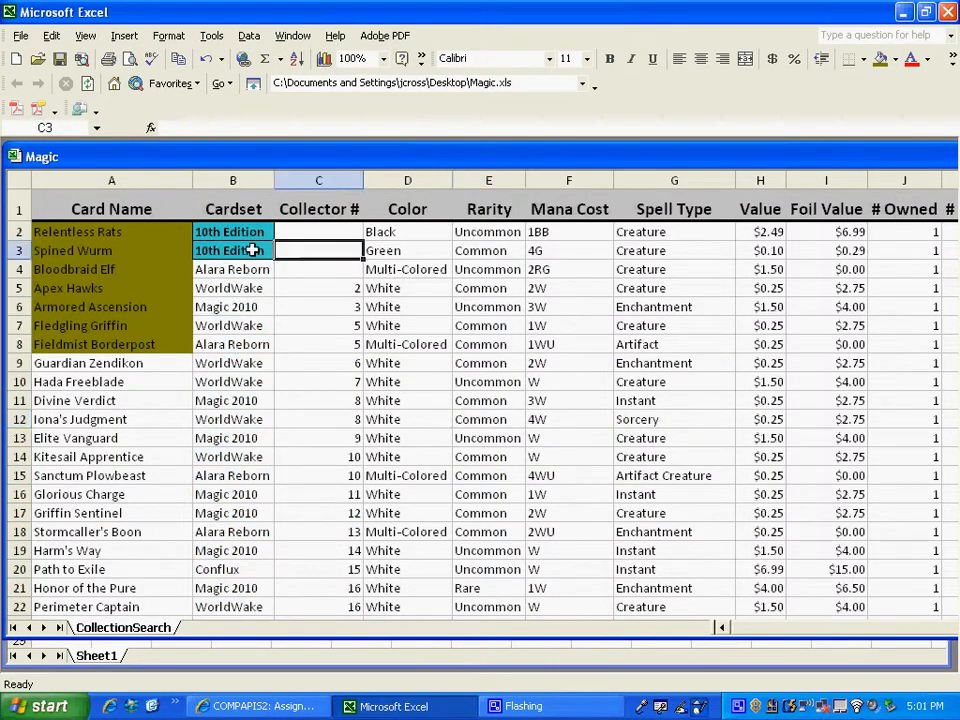
- Reopen the Cardset column's conditional formatting, add a second condition, and move the dialog clear of the card data
left_click(236, 180)
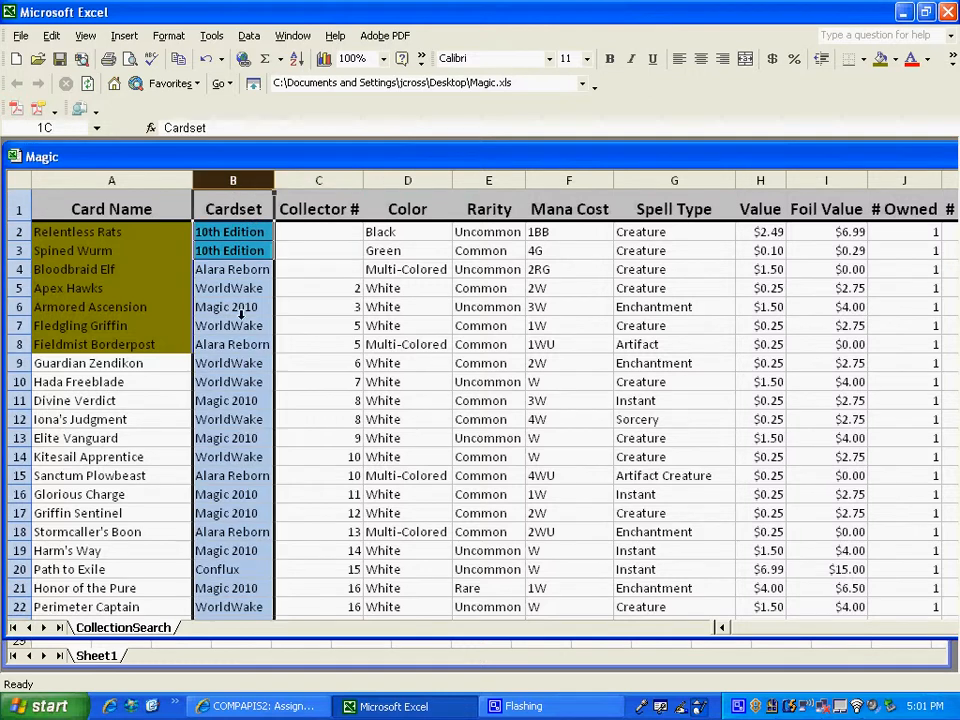
left_click(313, 362)
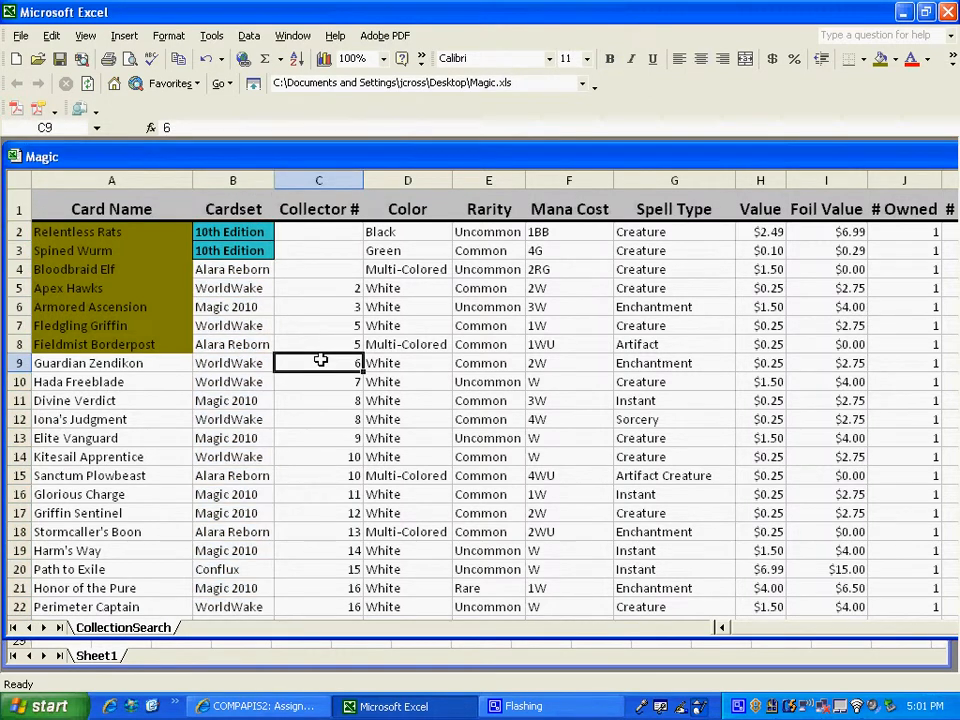
left_click(236, 180)
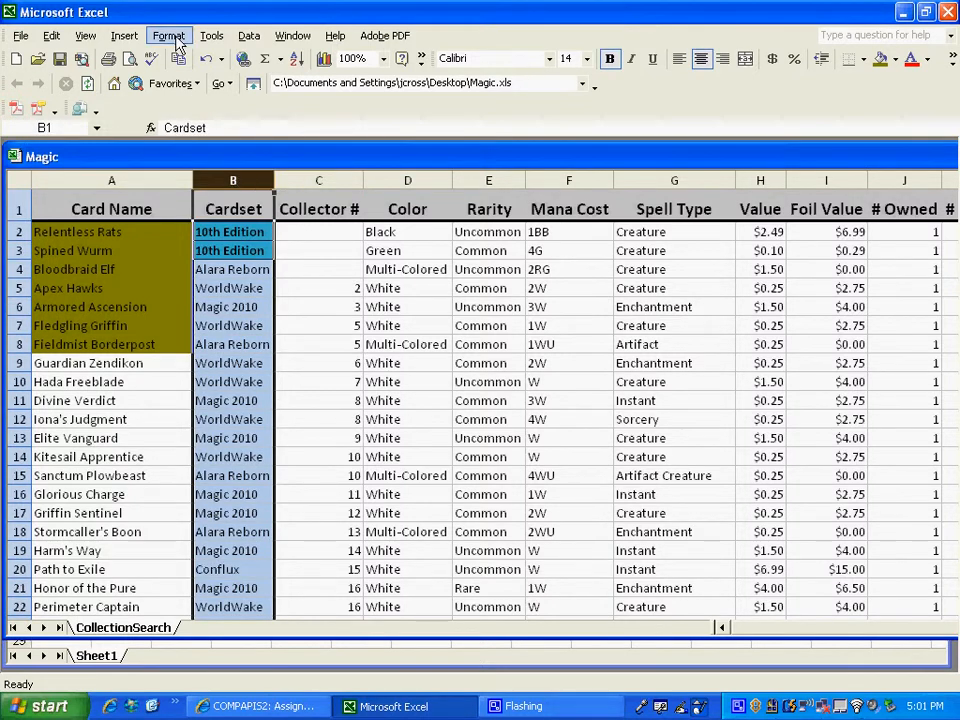
left_click(172, 38)
left_click(200, 165)
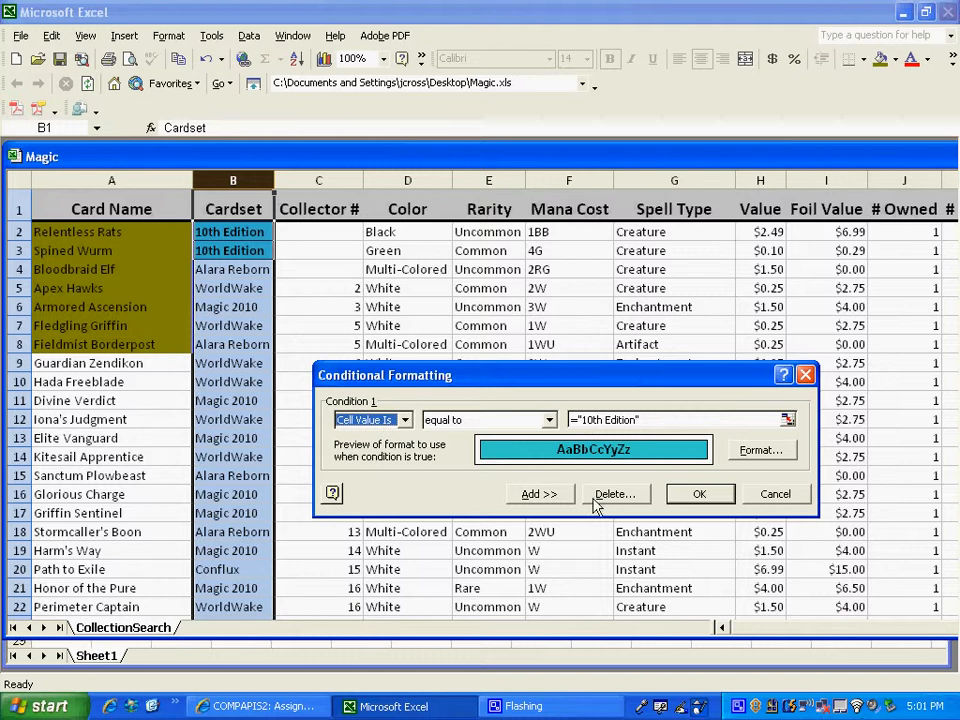
left_click(537, 494)
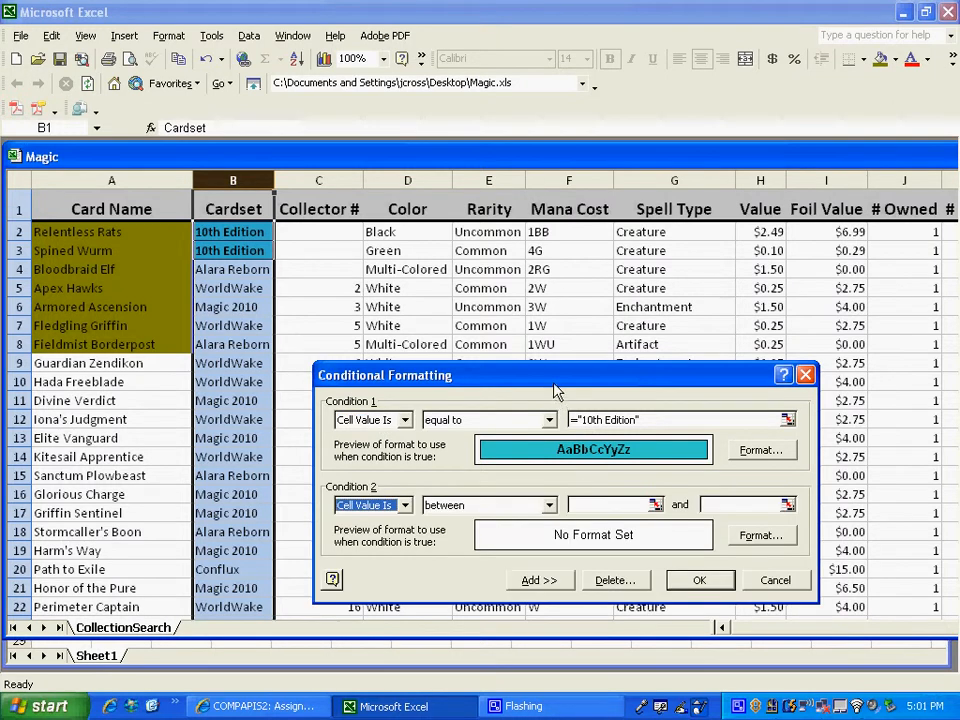
left_click_drag(557, 392, 550, 166)
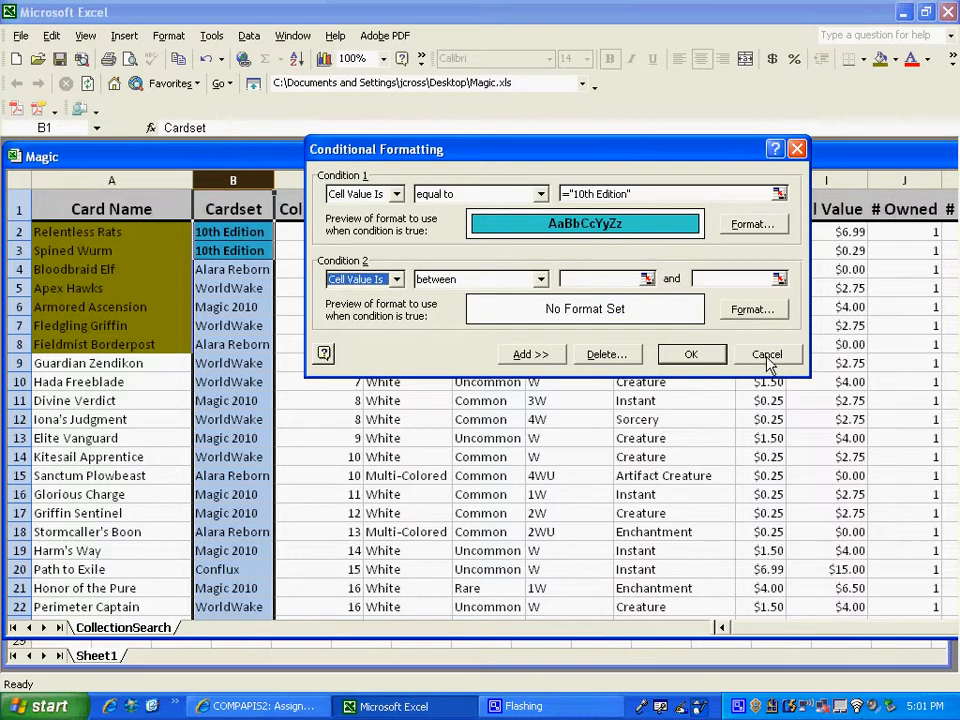
- Check the comparison options for Condition 2 and set its type to Formula Is
left_click(399, 280)
left_click(397, 279)
left_click(542, 280)
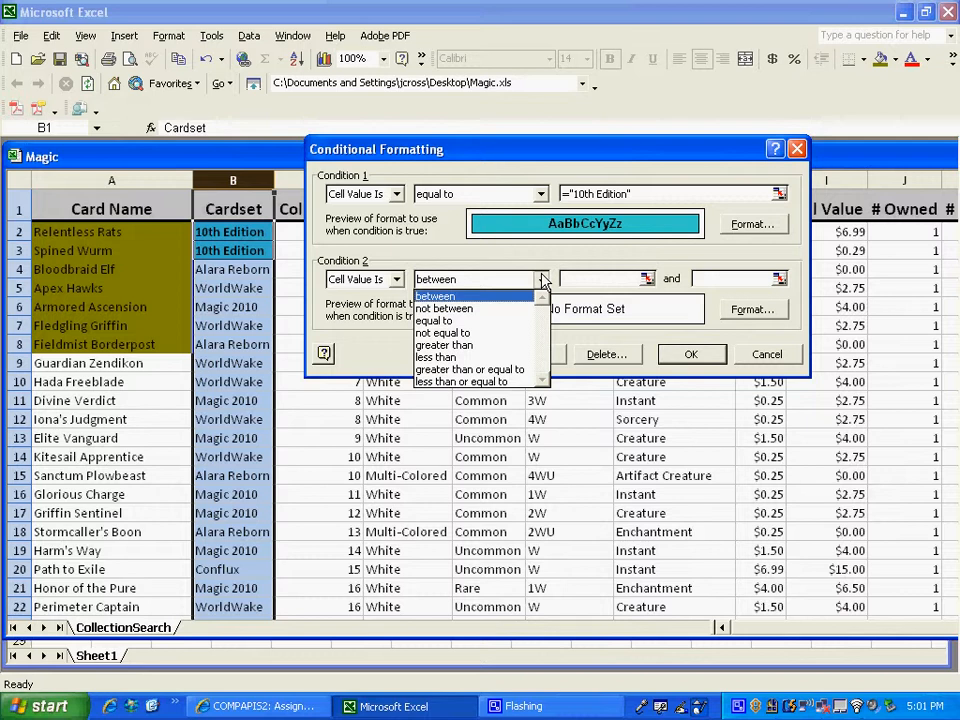
left_click(542, 277)
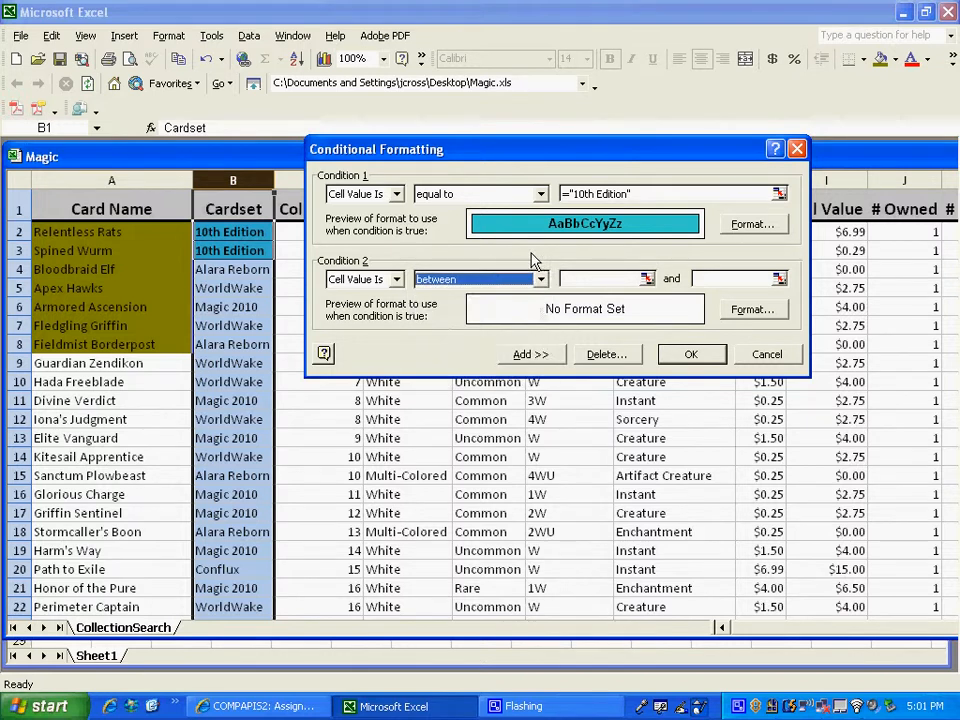
left_click(396, 279)
left_click(366, 306)
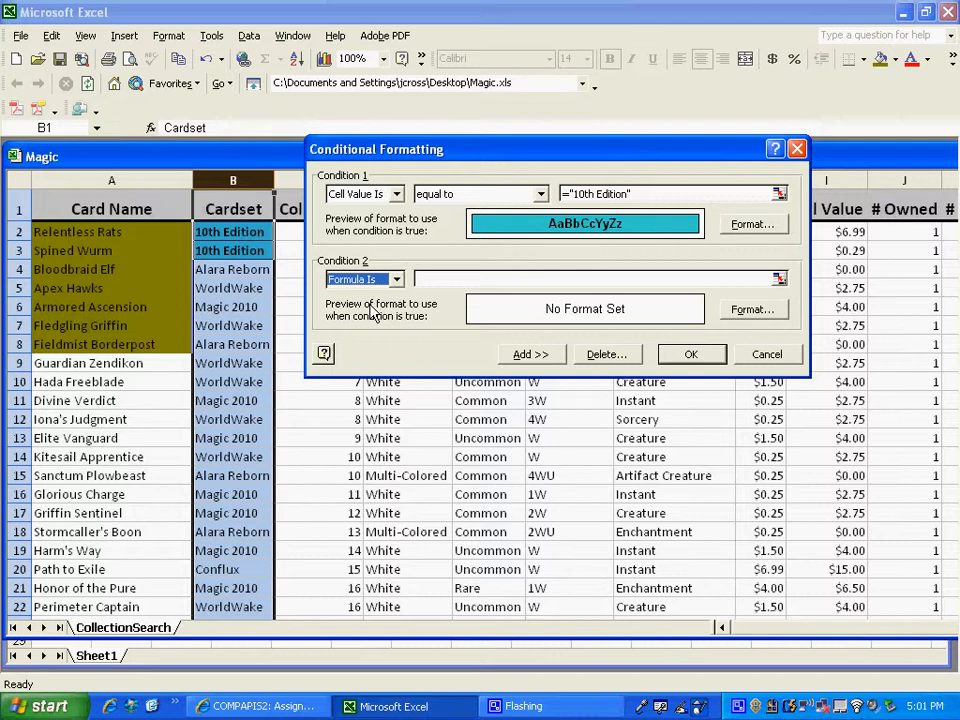